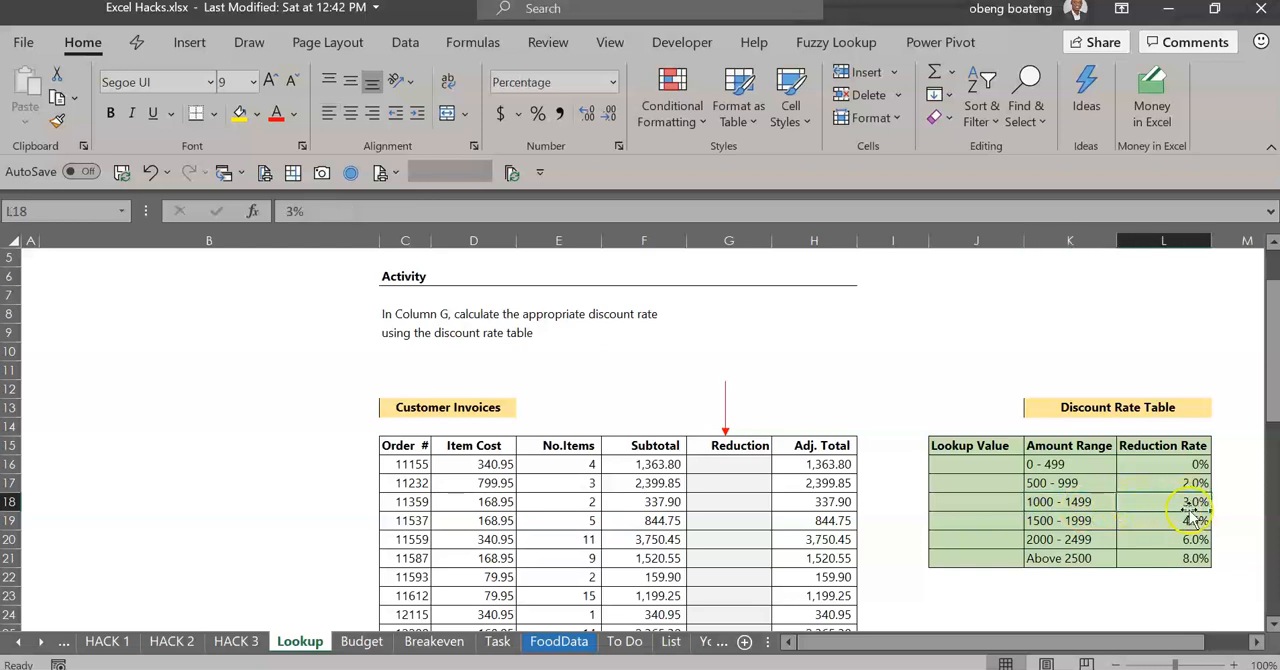
Look through the empty Reduction cells of the Customer Invoices table, ending at the first invoice row
click(759, 482)
key(Down)
key(Down)
key(Down)
key(Down)
key(Down)
key(Up)
key(Up)
key(Up)
key(Up)
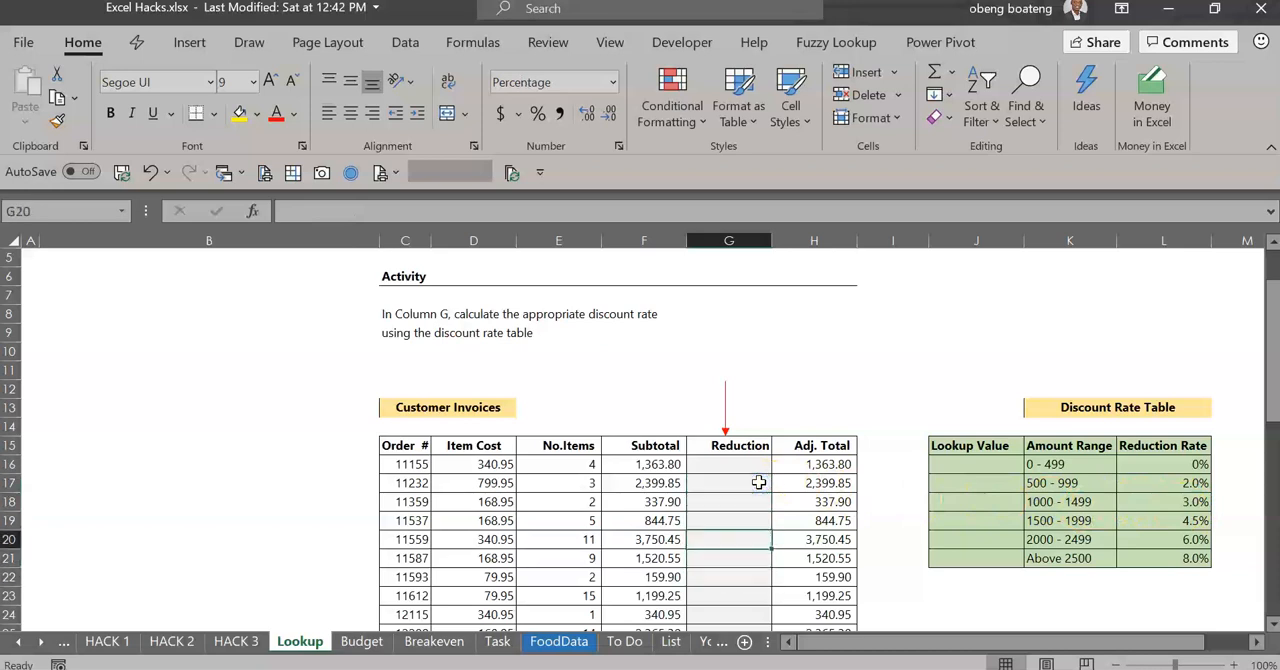
key(Up)
key(Up)
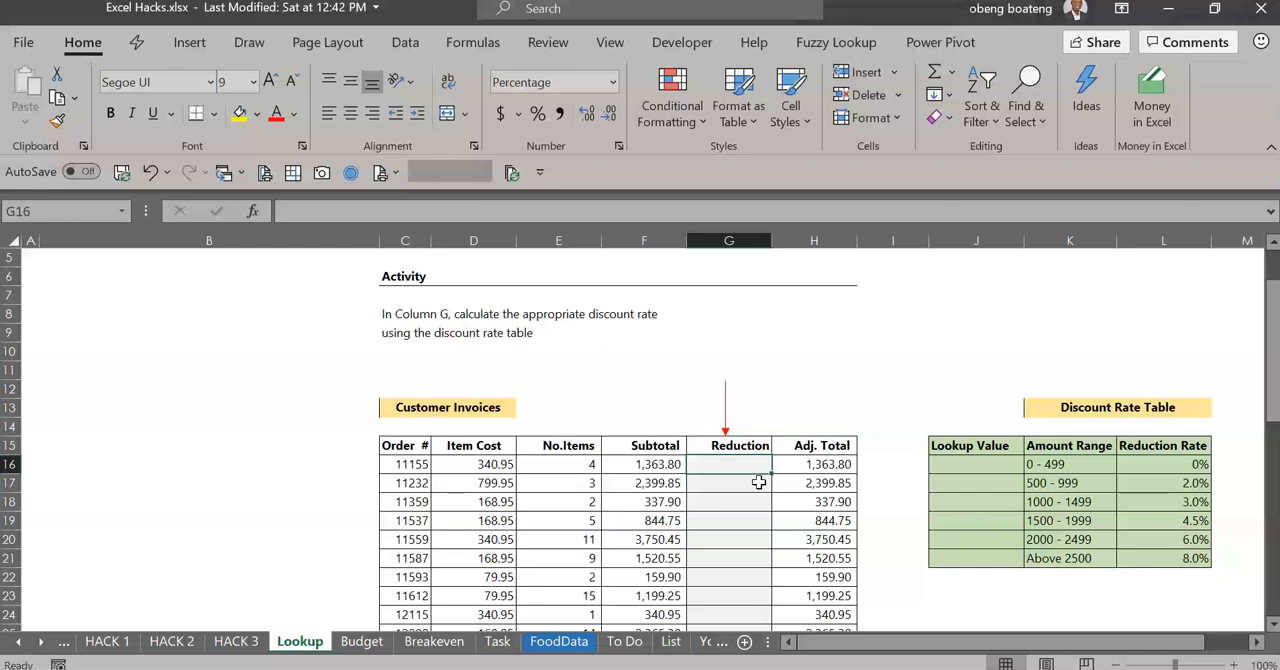
Examine the amount ranges in the Discount Rate Table and the empty Lookup Value column beside them
click(1045, 466)
click(973, 472)
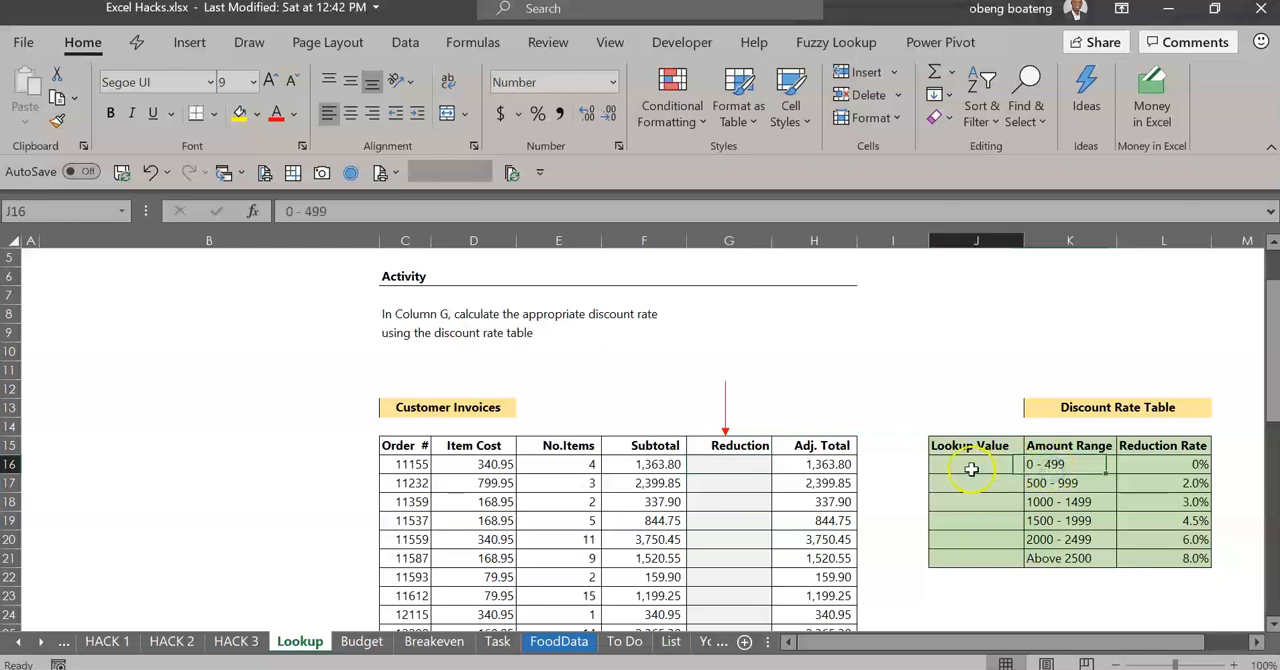
click(1053, 464)
click(1053, 481)
click(1054, 502)
click(1054, 521)
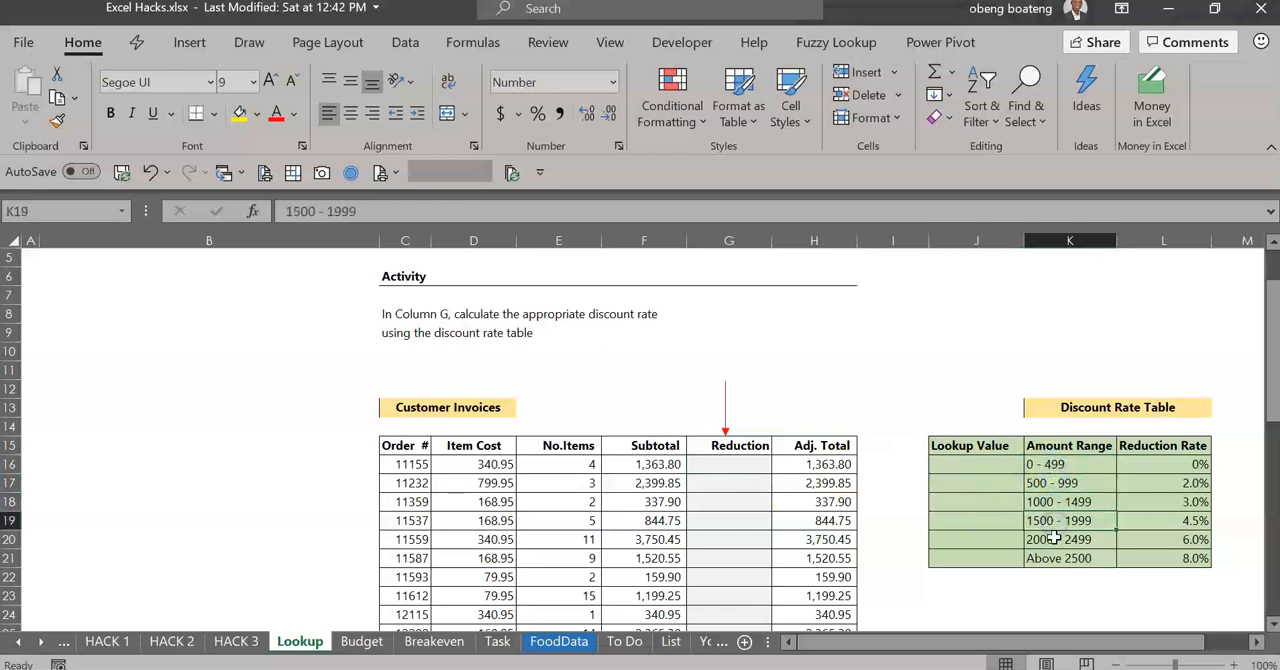
click(1053, 472)
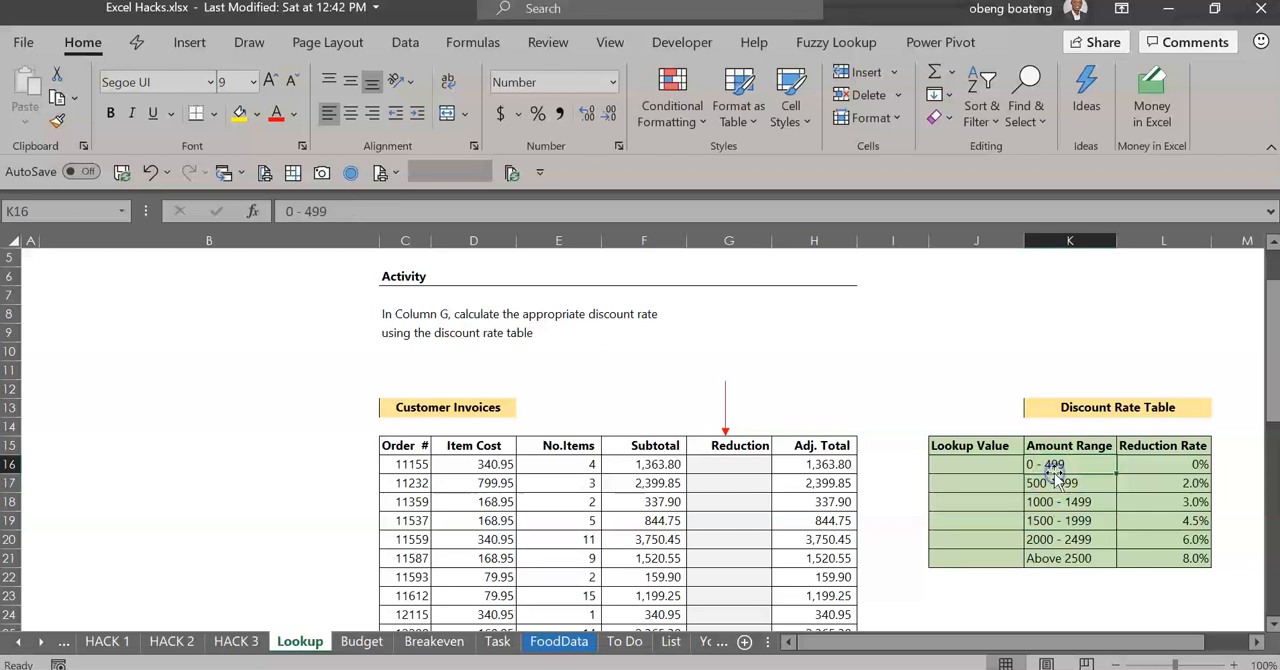
click(958, 472)
drag(958, 472, 943, 595)
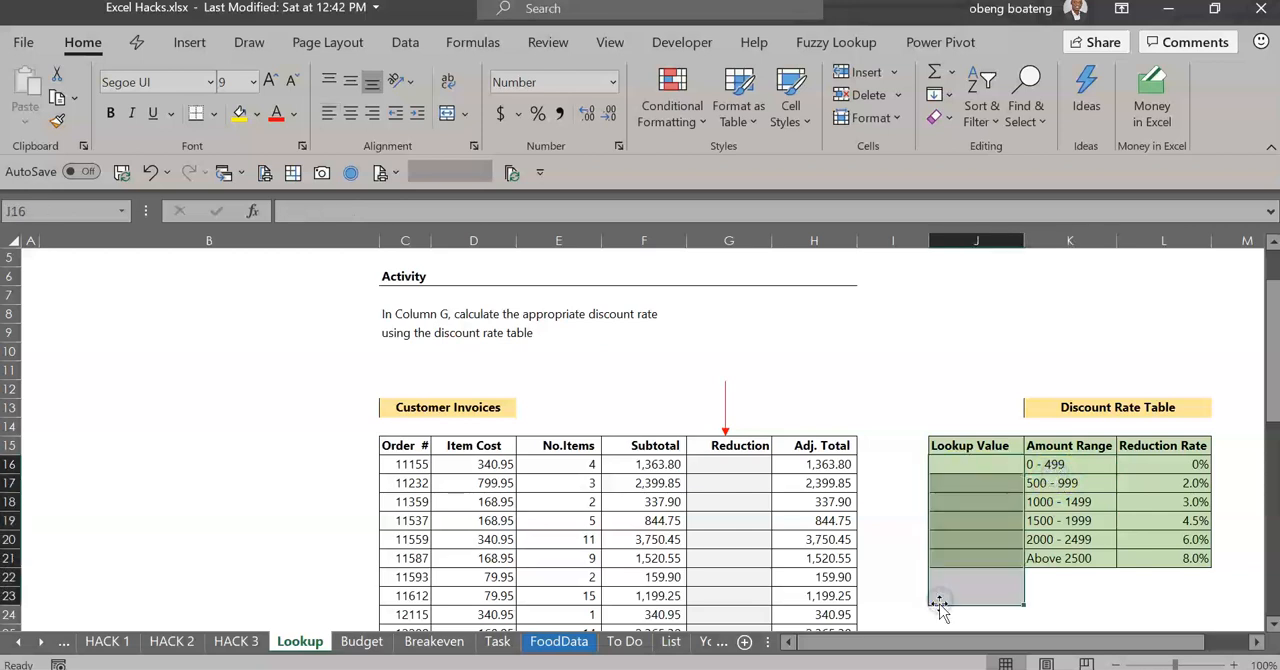
Enter the lookup values 0 and 500 for the first two amount ranges in the Discount Rate Table
click(960, 472)
text(0)
key(Return)
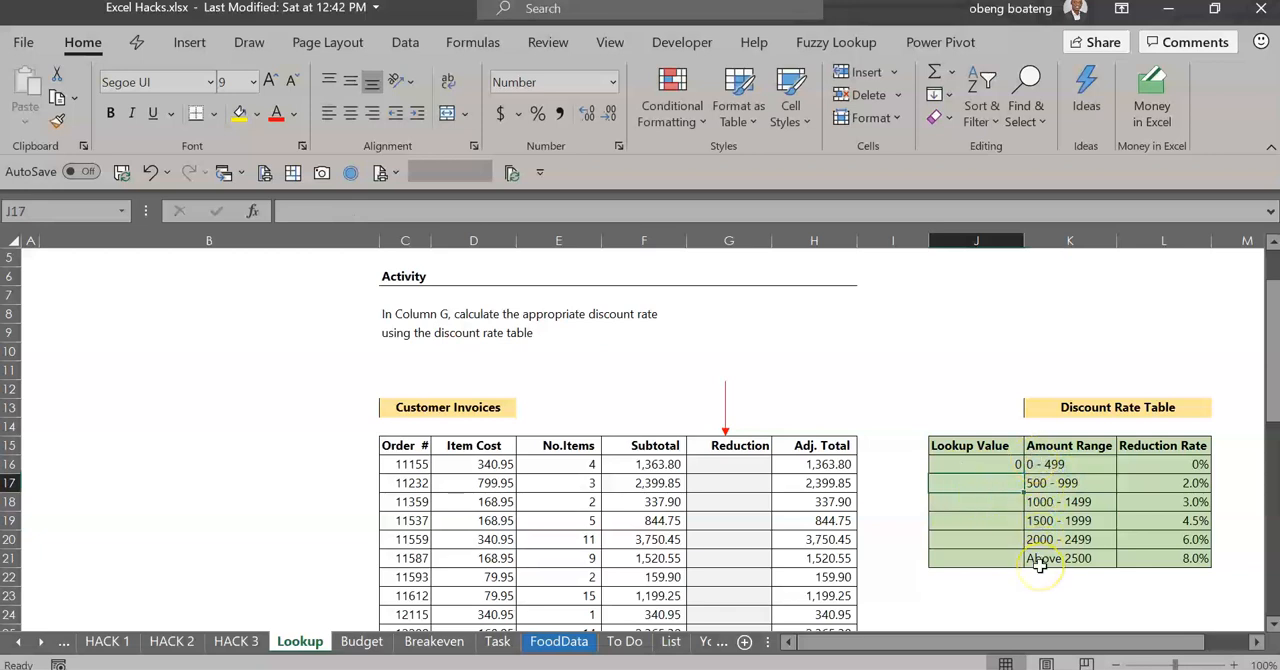
text(5000)
key(Return)
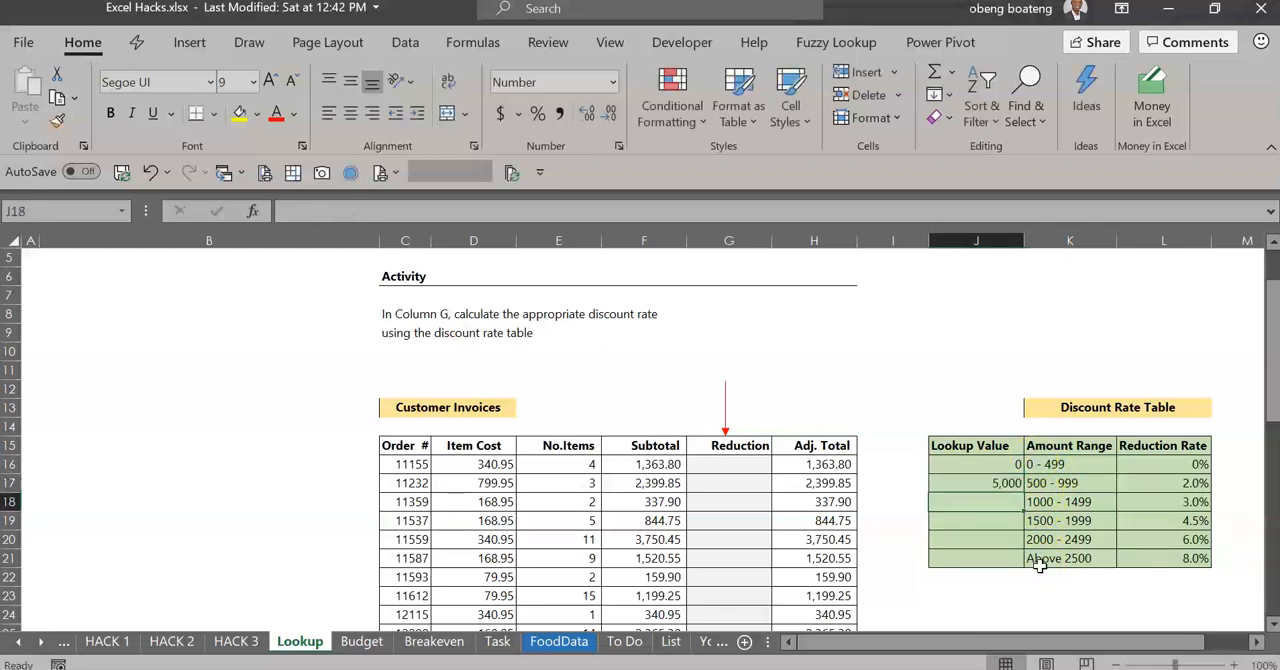
click(1003, 484)
text(500)
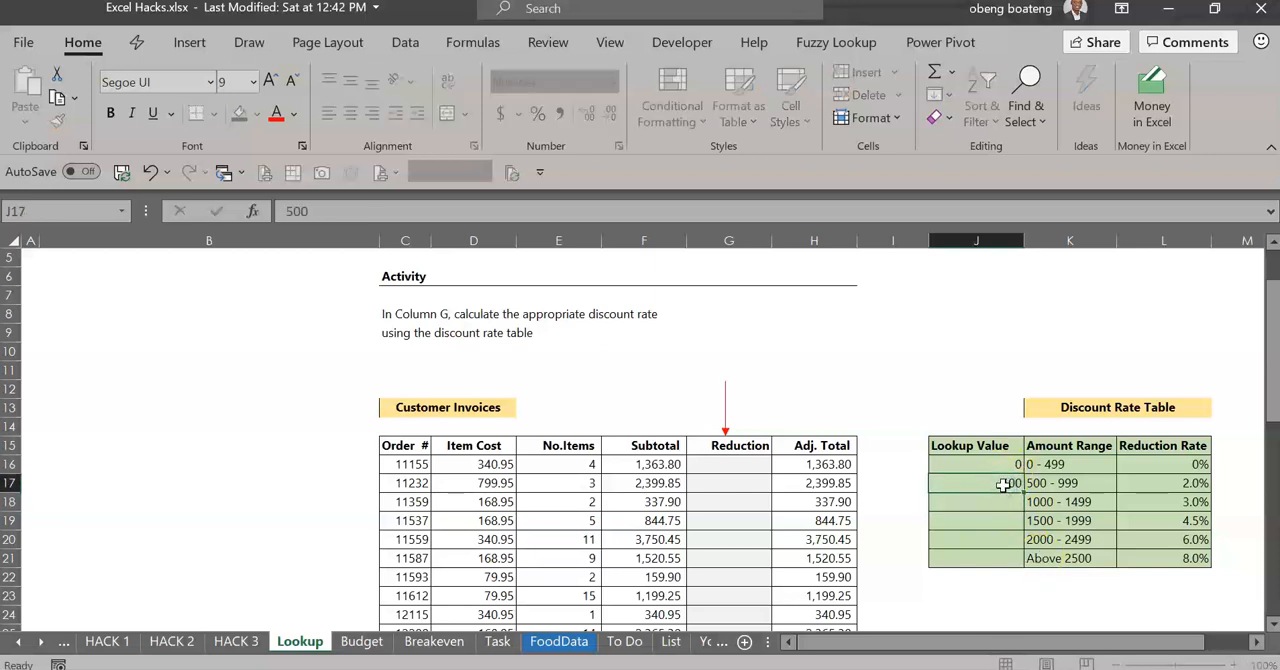
key(Return)
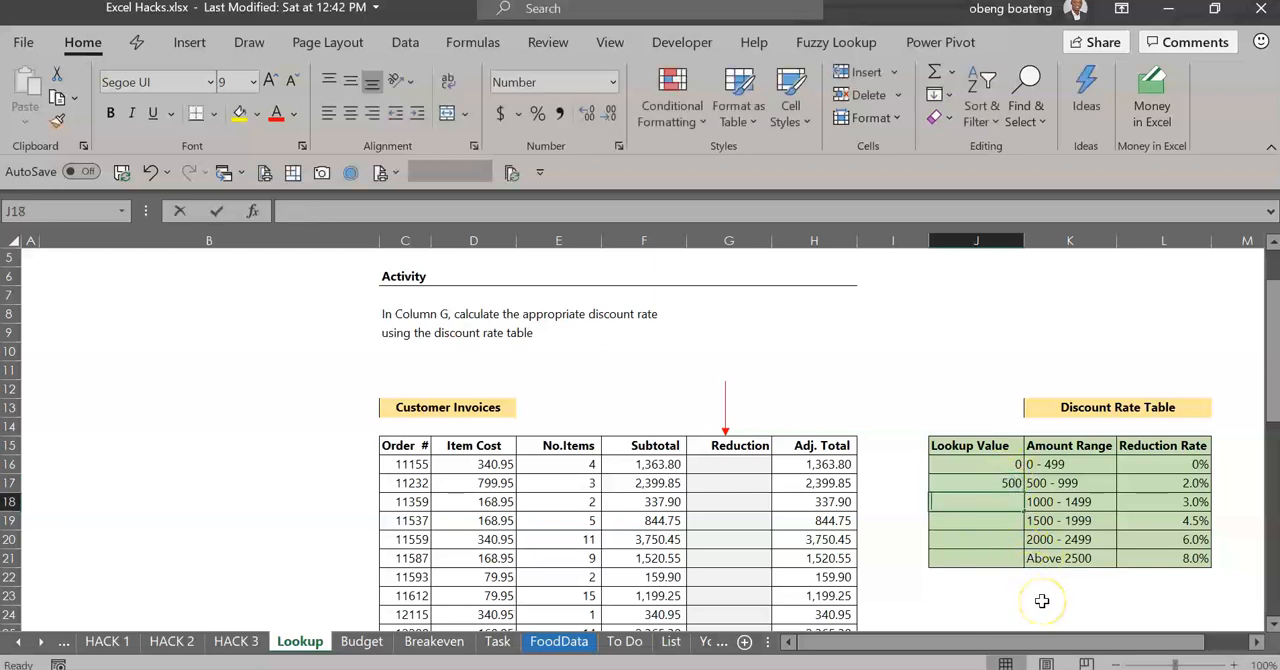
Enter 1000 as the lookup value for the 1000 - 1499 amount range
text(100)
key(Return)
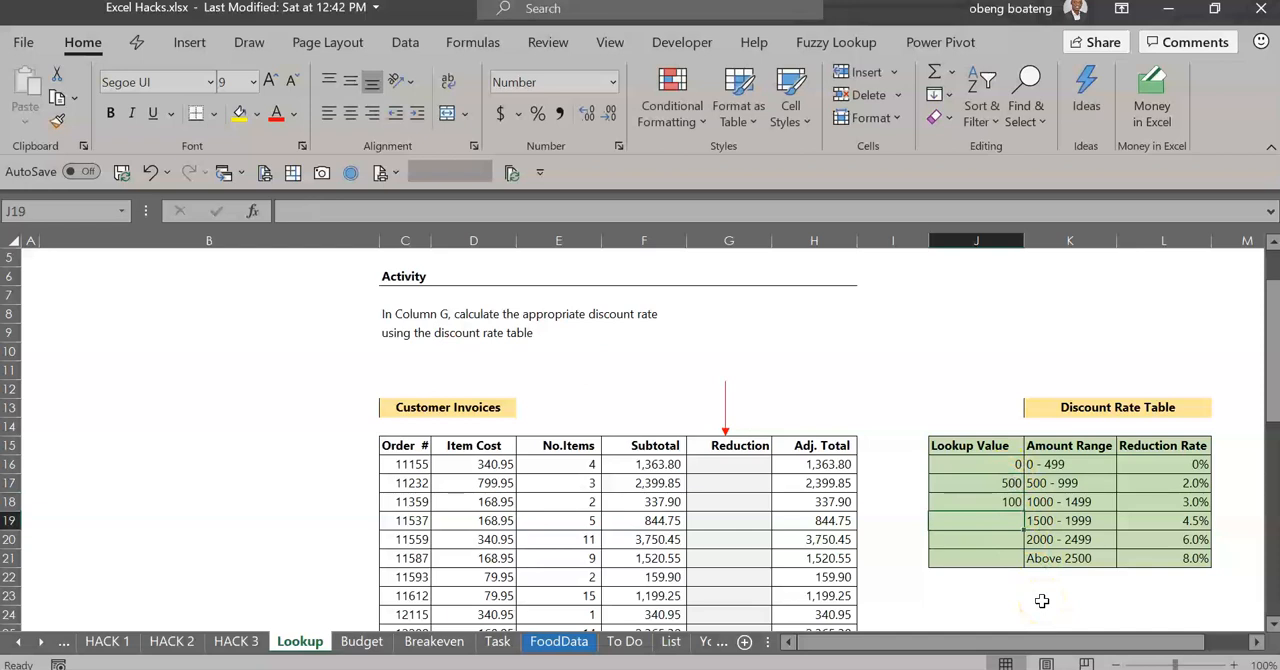
key(Up)
key(F2)
text(0)
key(Return)
Enter the lookup values 1500, 2000 and 2500 for the last three amount ranges
text(1500)
key(Return)
text(2000)
key(Return)
text(2,5)
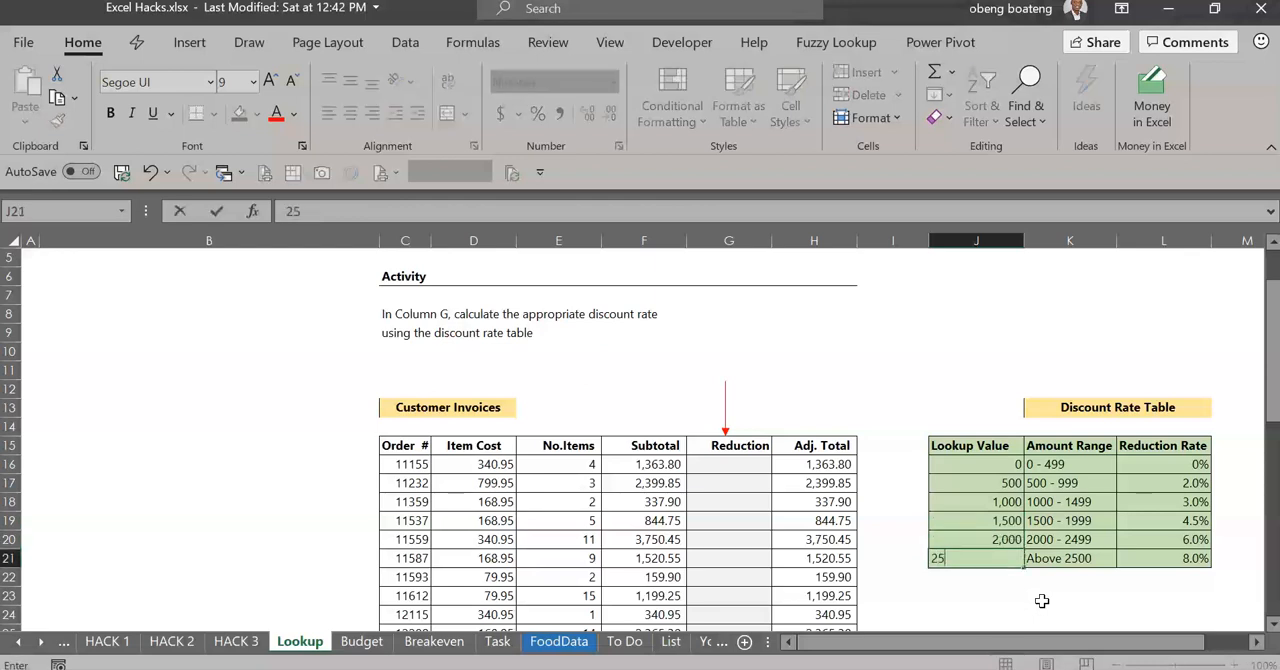
text(00)
key(Return)
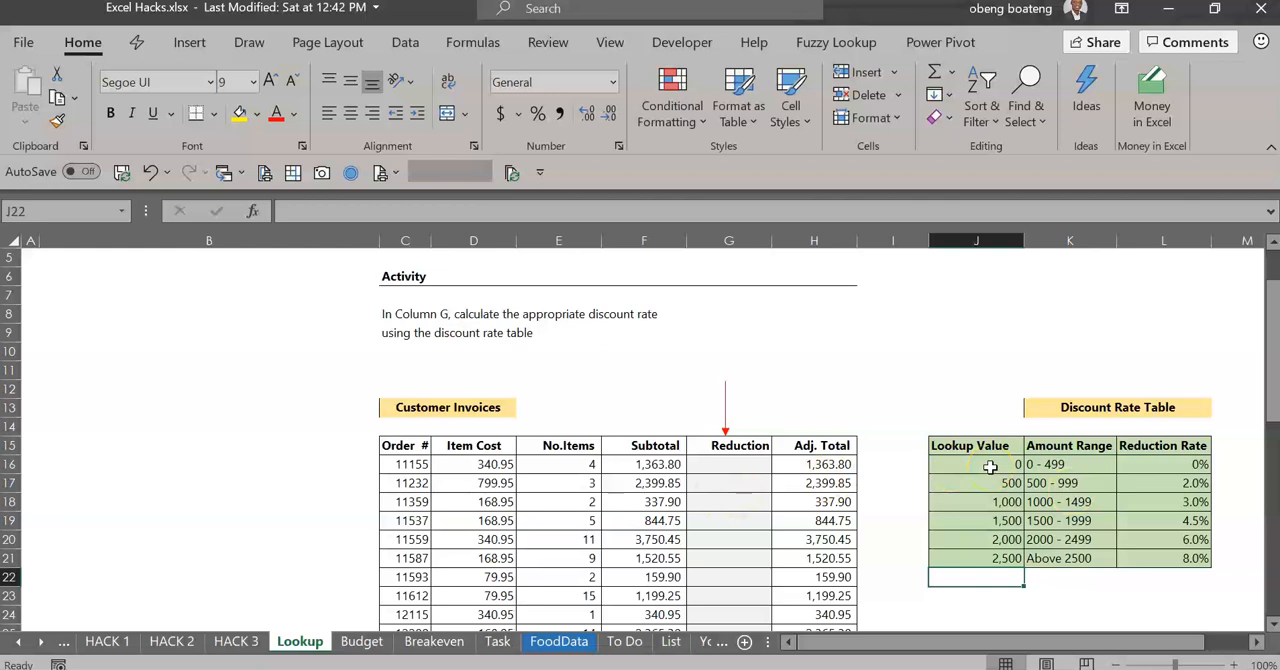
Start a VLOOKUP formula in cell G16 with the subtotal in F16 as the lookup value
click(726, 466)
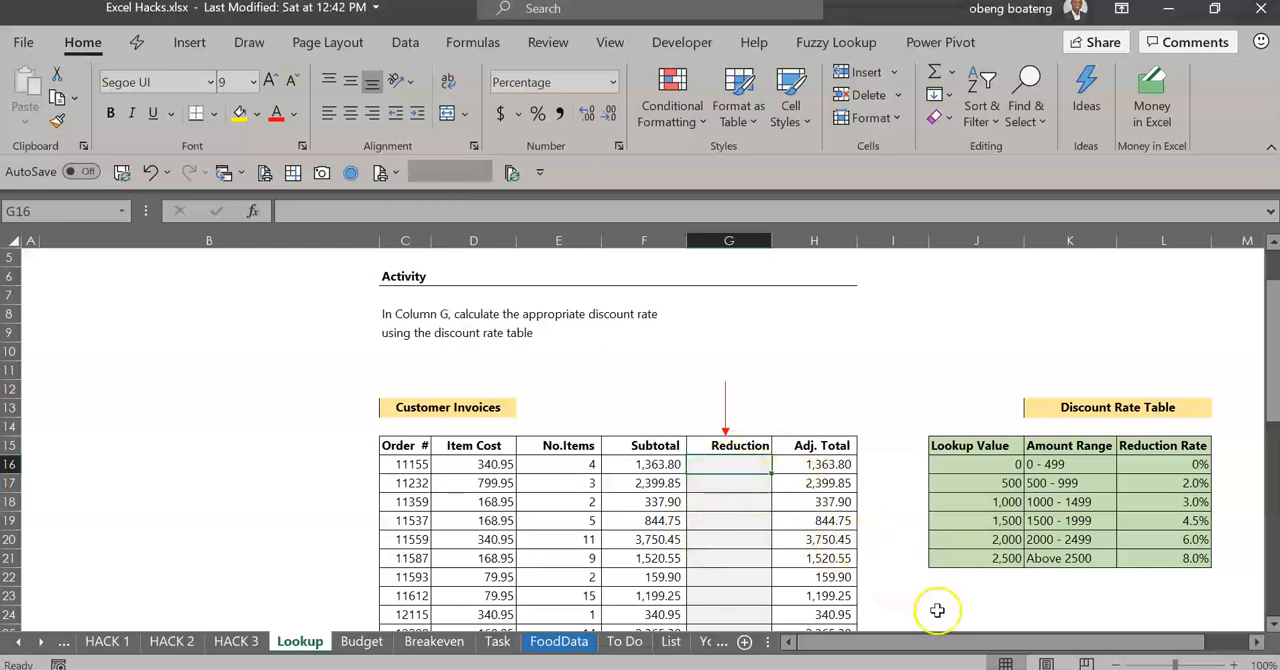
text(=vl)
key(Tab)
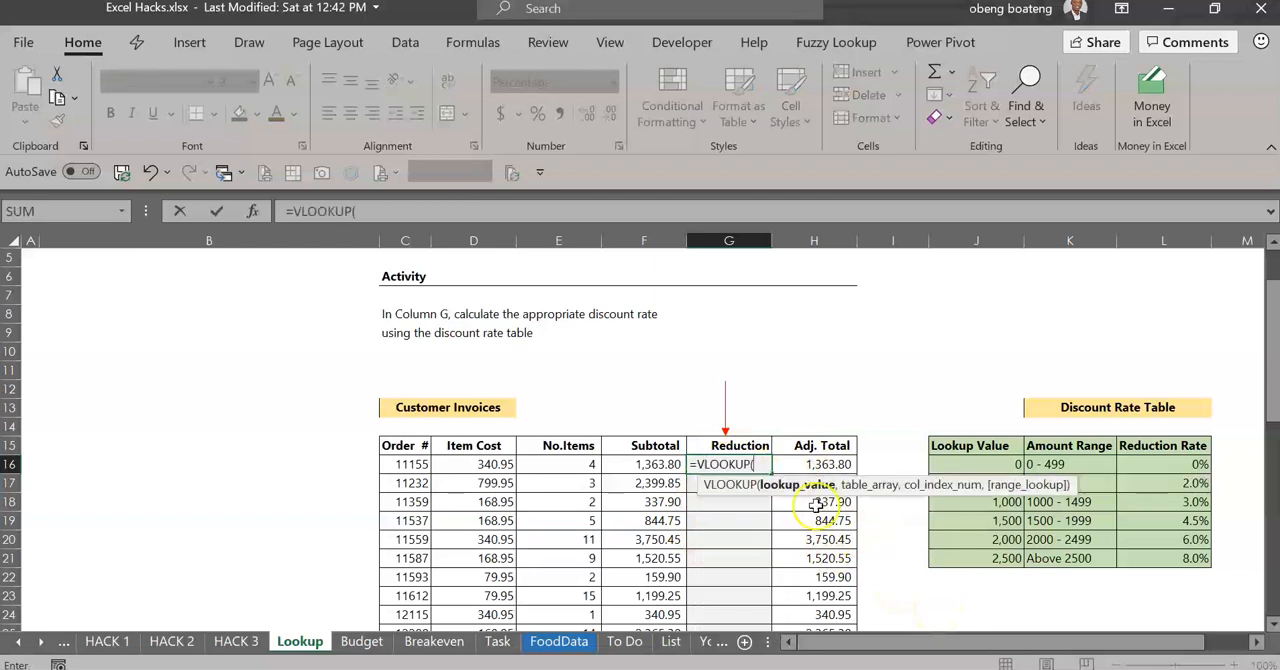
click(655, 466)
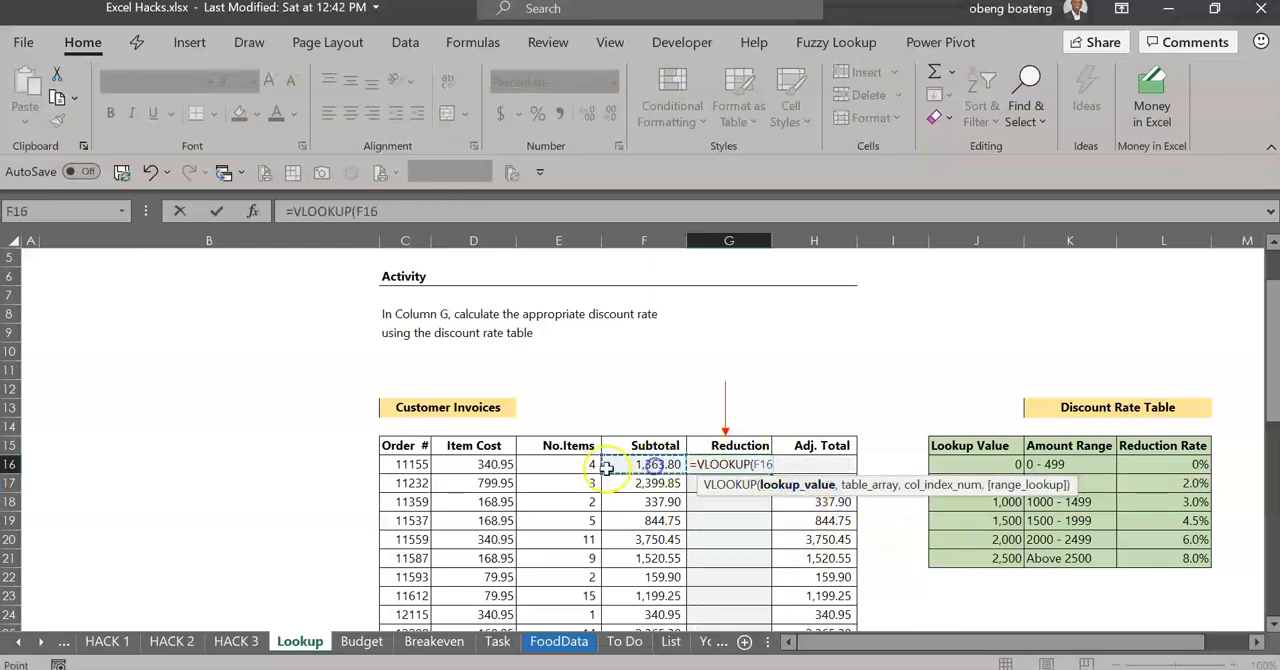
text(,)
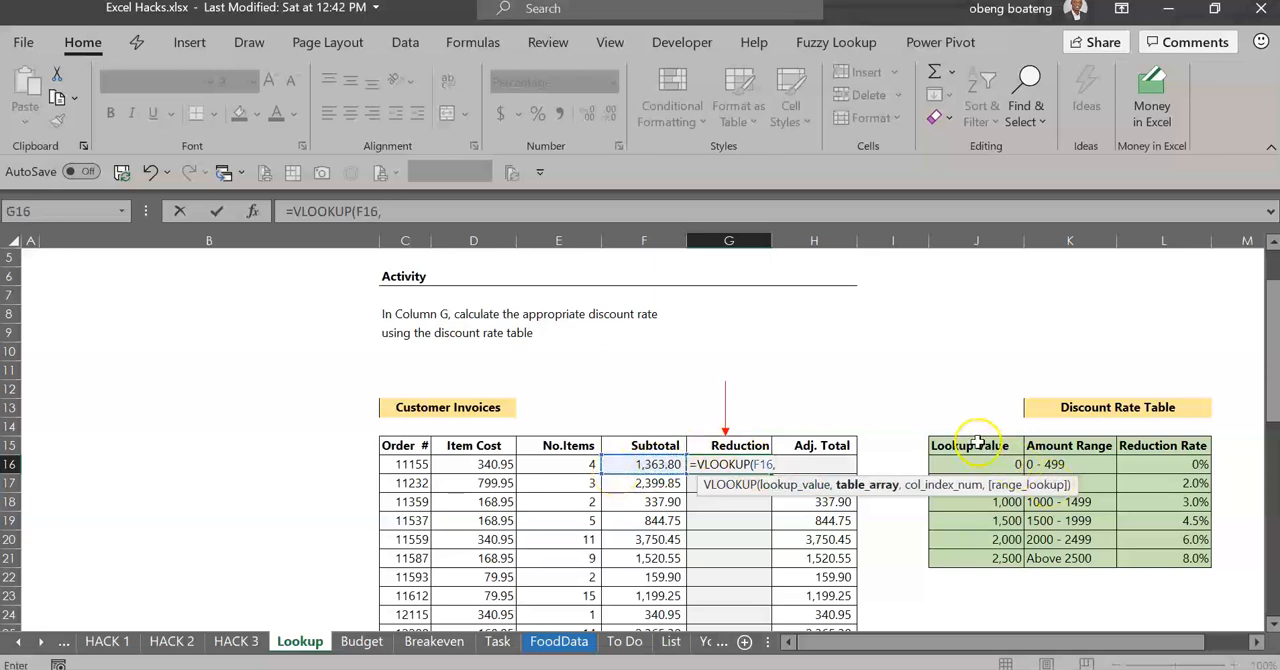
Complete the VLOOKUP arguments with table range J15:L21, column index 3 and TRUE for an approximate match
drag(977, 445, 1141, 551)
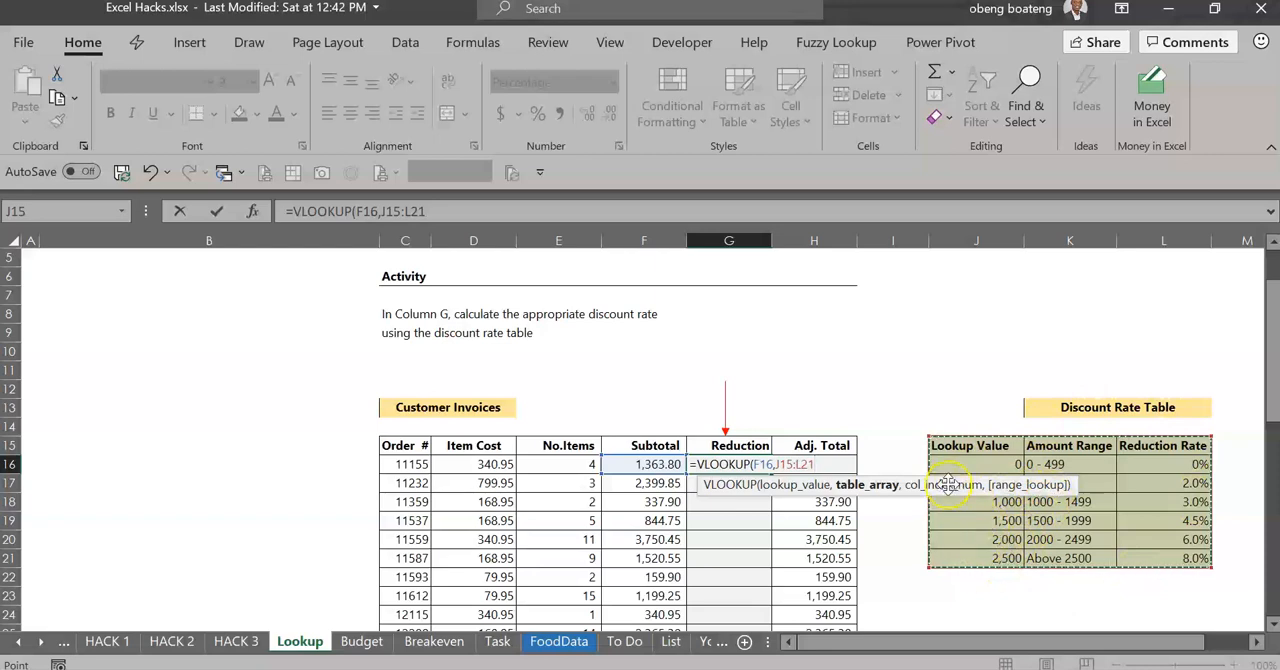
drag(935, 482, 460, 516)
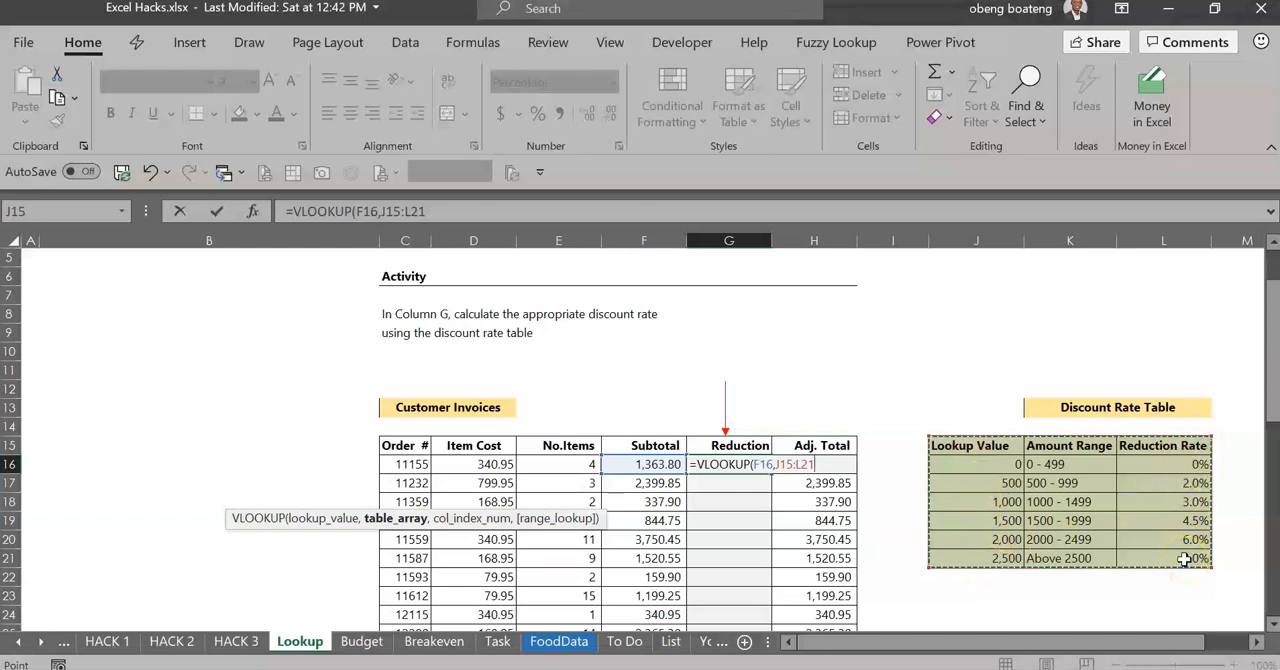
text(,3)
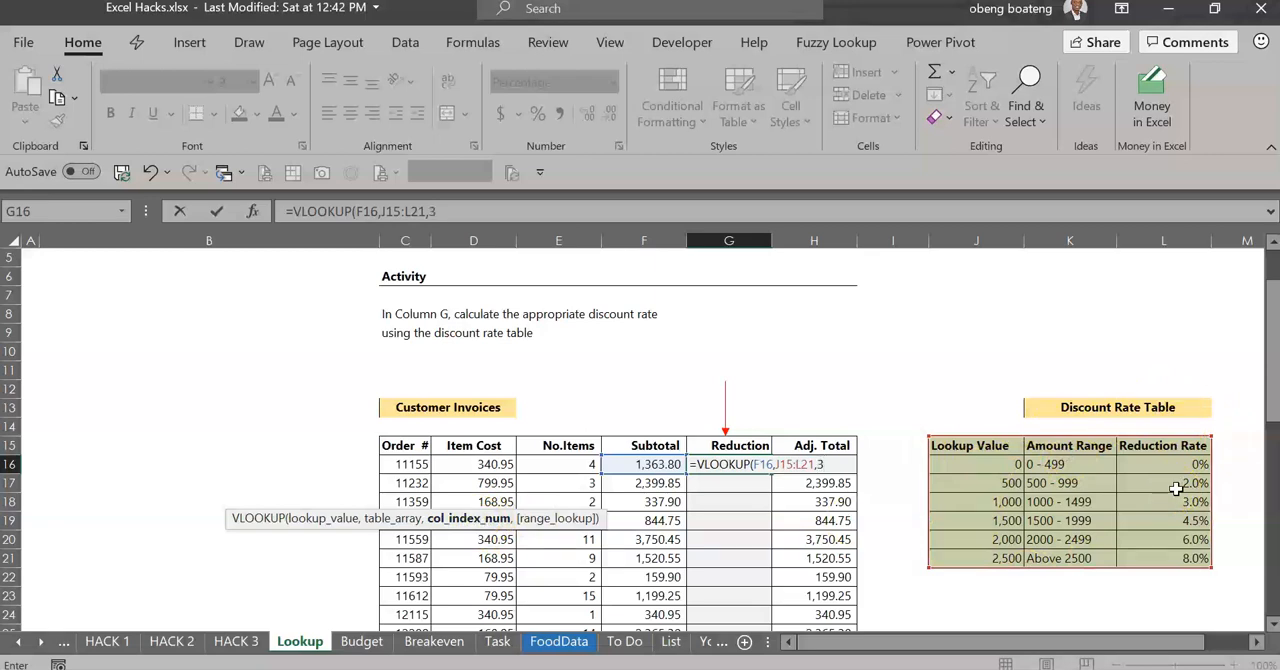
text(,)
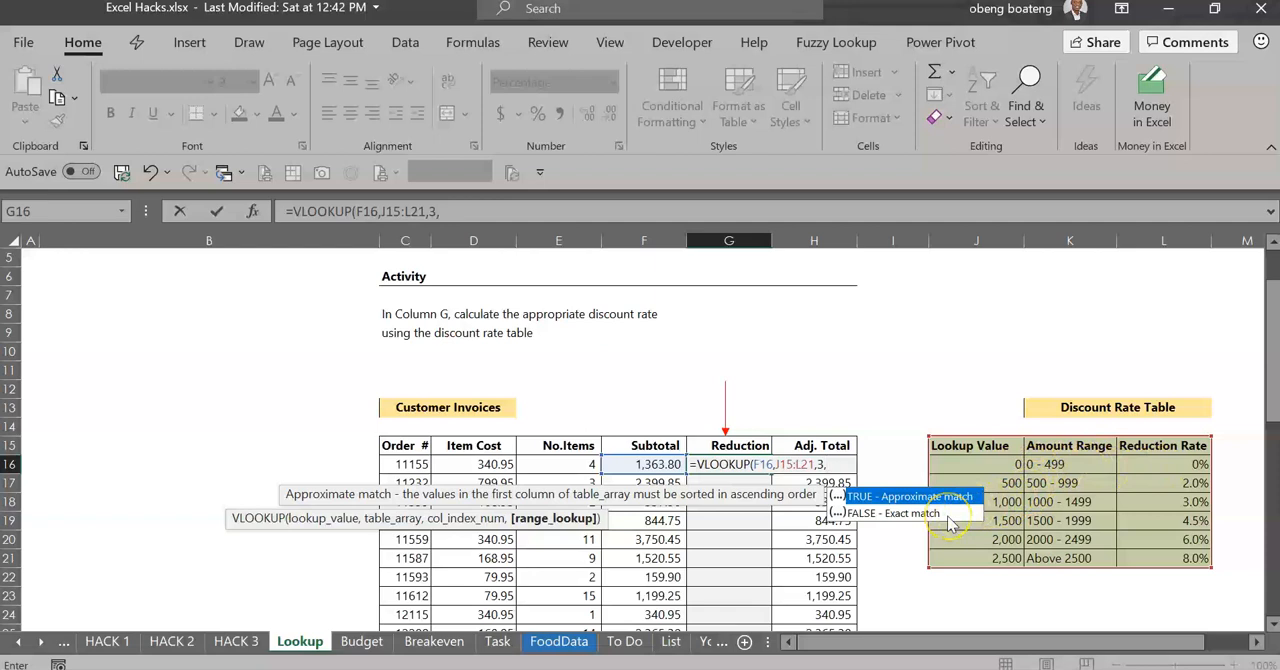
key(Tab)
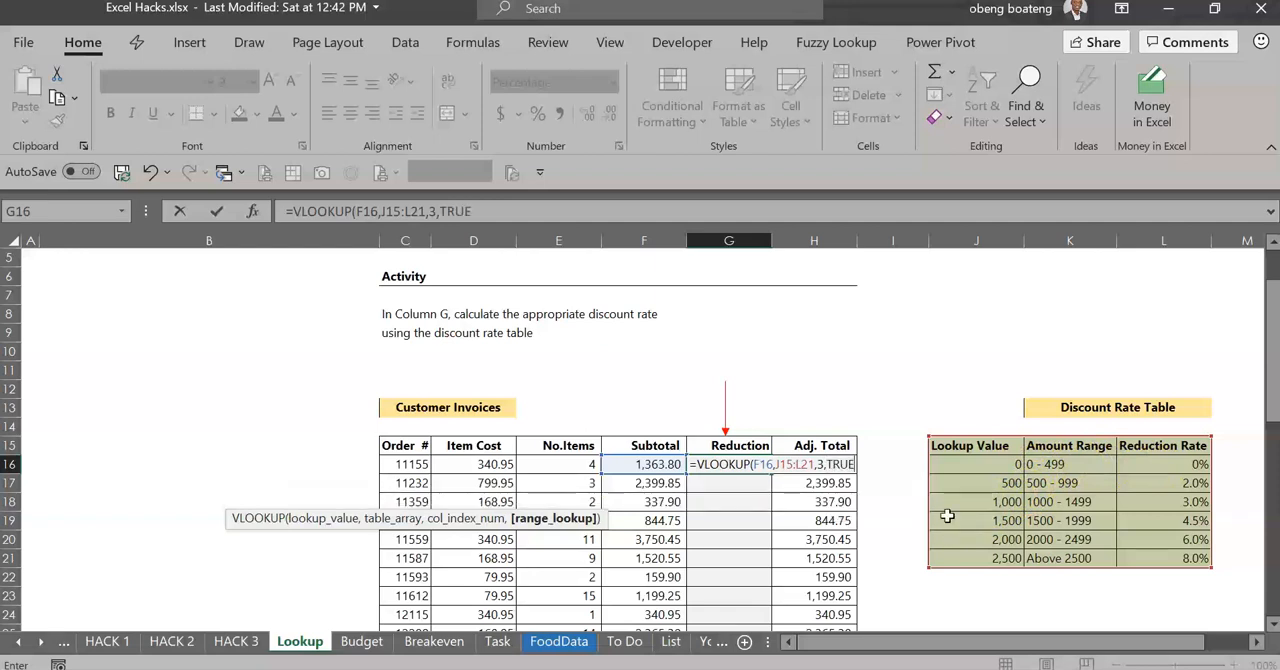
text())
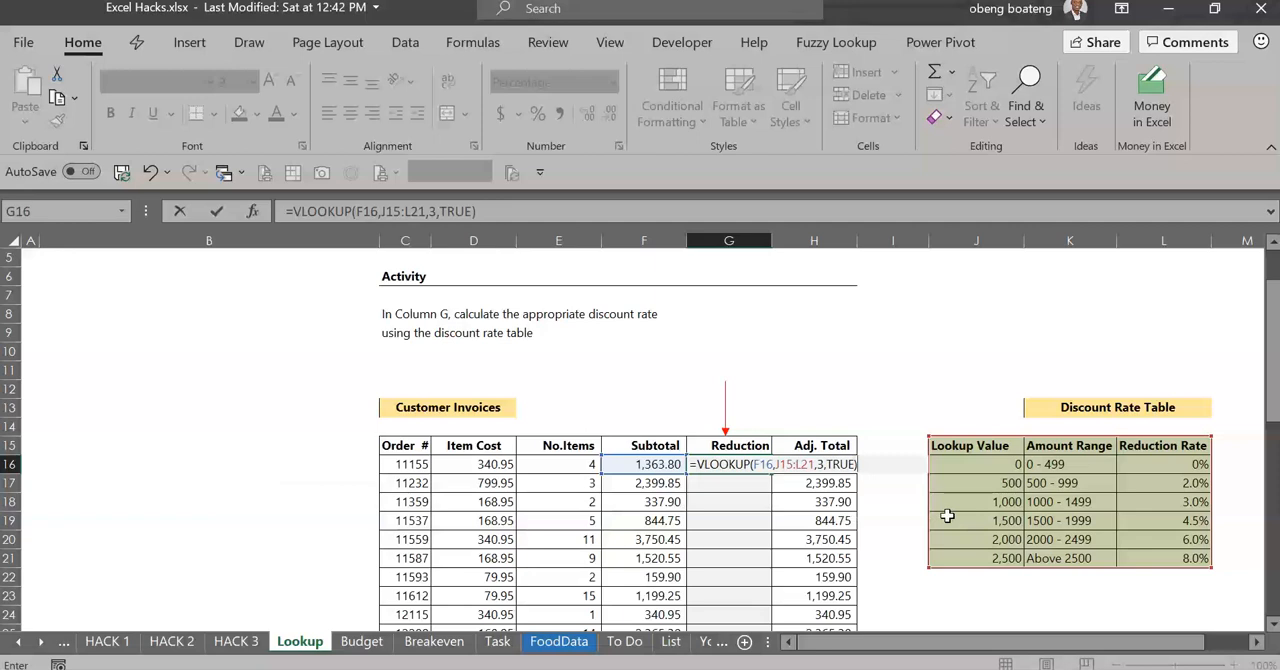
Make the formula's table range absolute as $J$15:$L$21 and fill the formula down the Reduction column
click(782, 467)
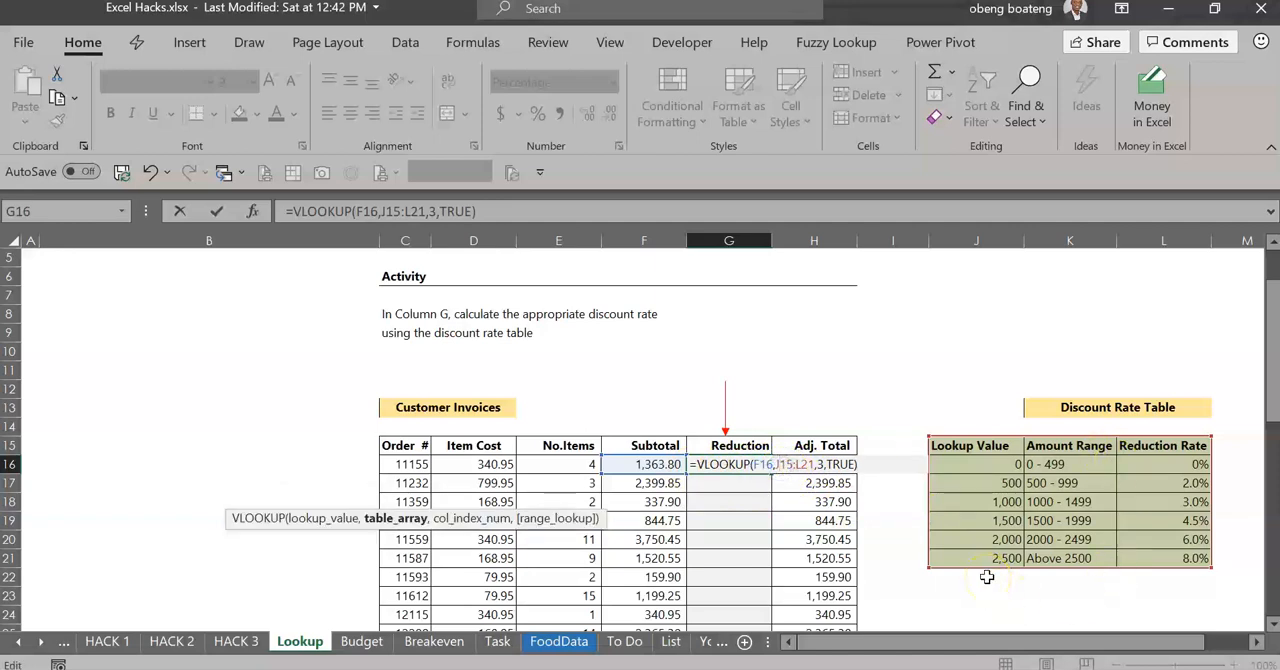
key(F4)
key(F4)
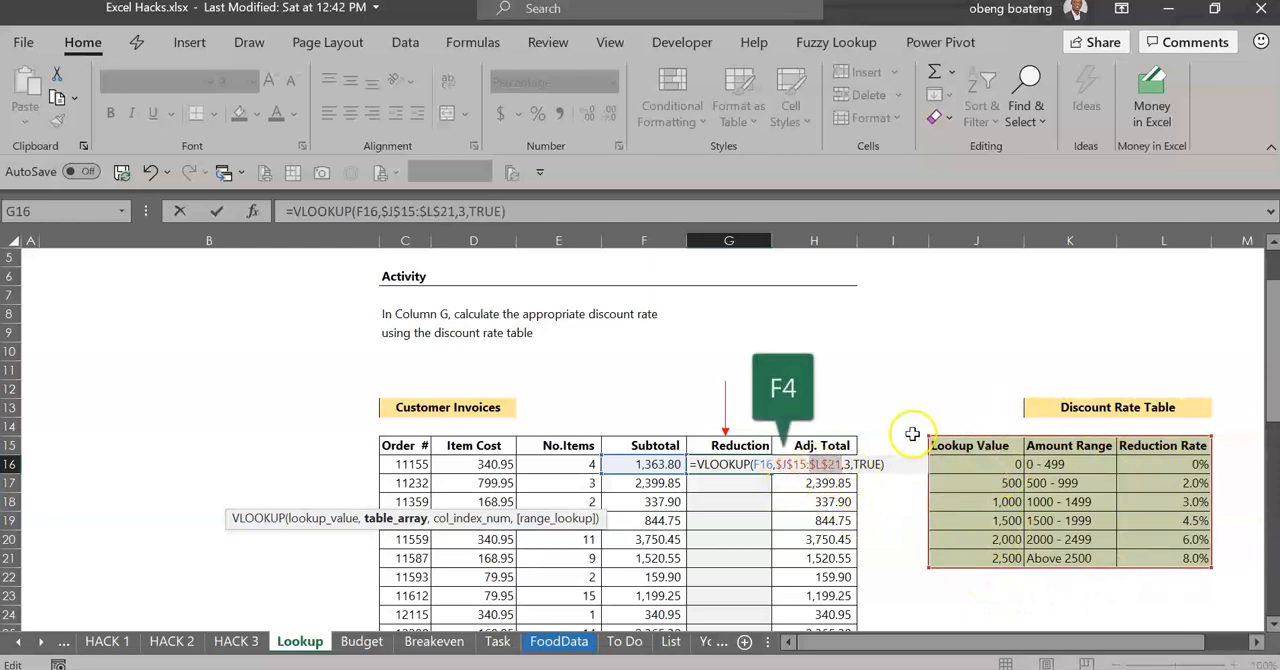
key(Return)
click(741, 464)
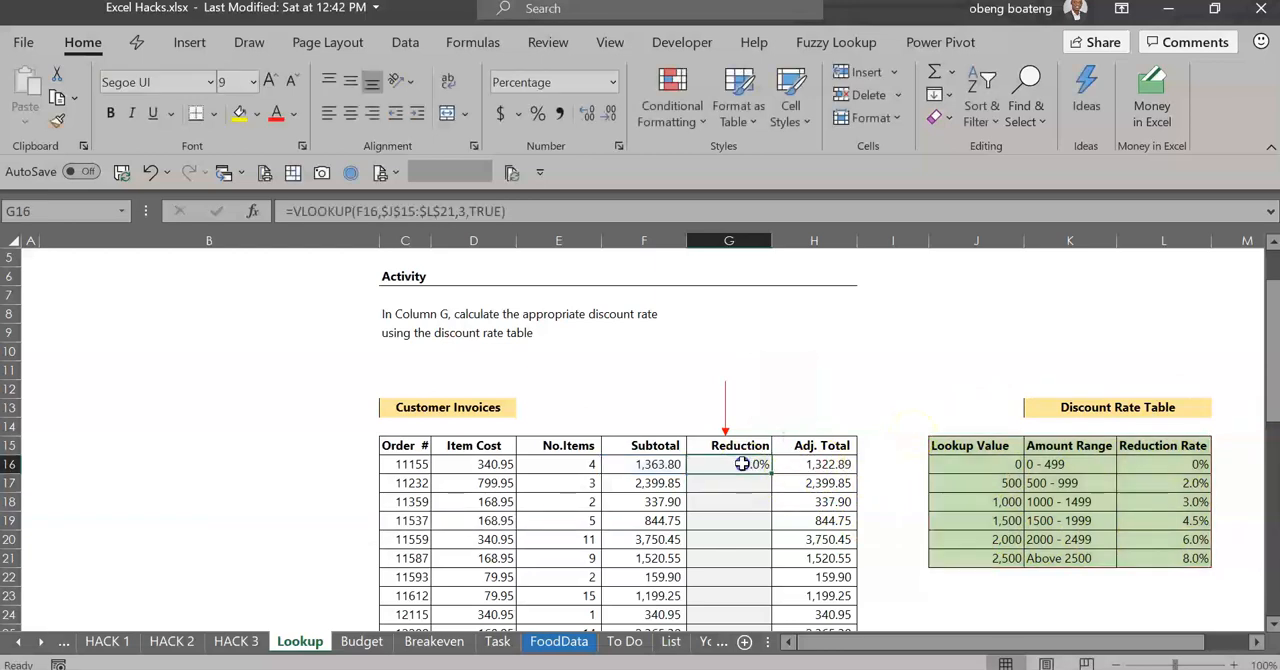
double_click(771, 473)
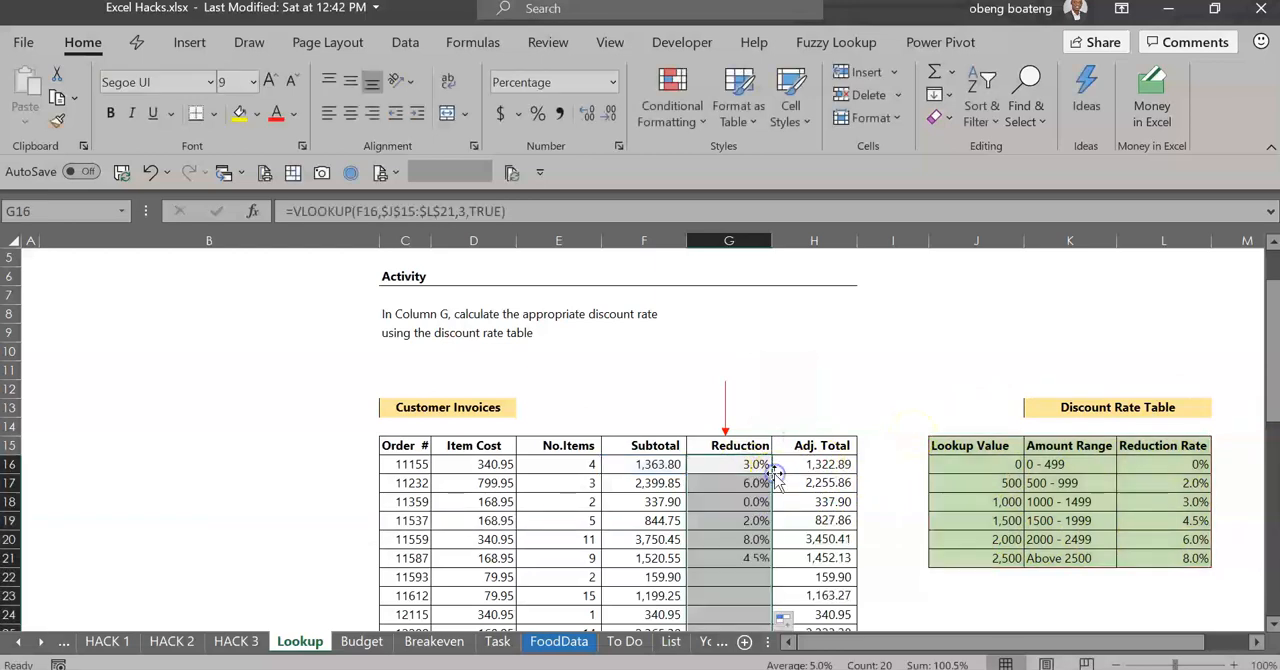
Check the filled reduction rates down to row 30 and compare that row's subtotal with the Discount Rate Table
click(744, 518)
key(Down)
key(Down)
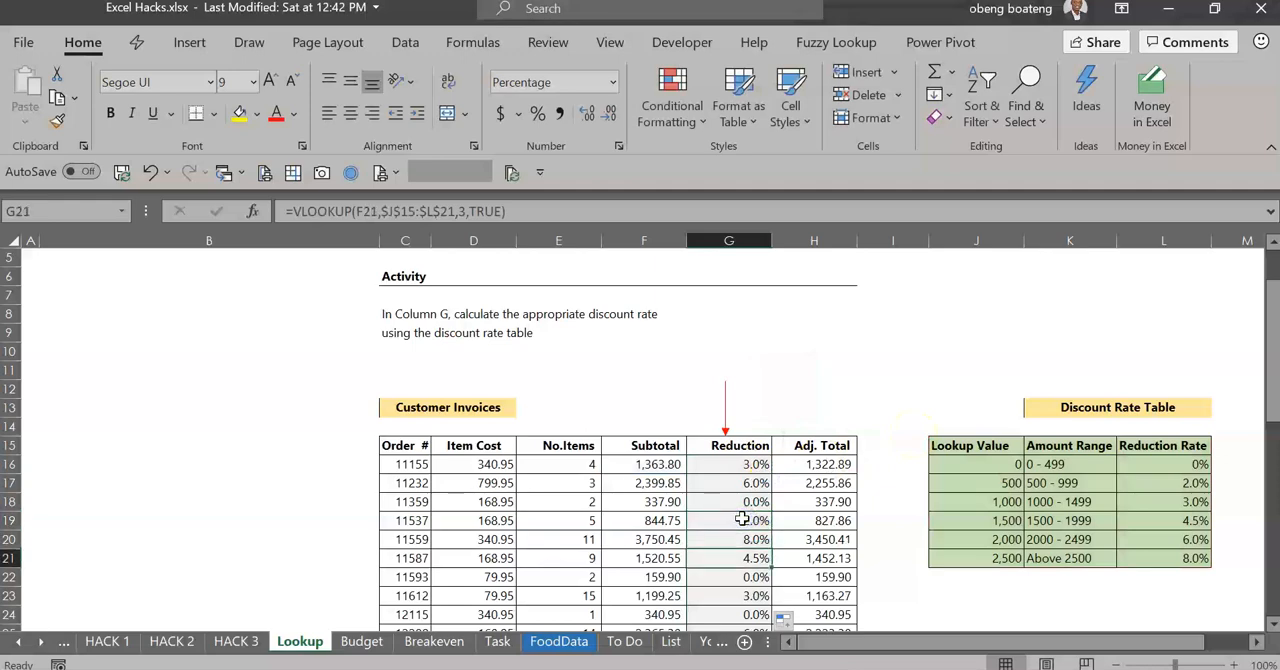
key(Down)
key(Down)
key(Down)
key(Down)
key(Down)
key(Down)
key(Down)
key(Down)
key(Down)
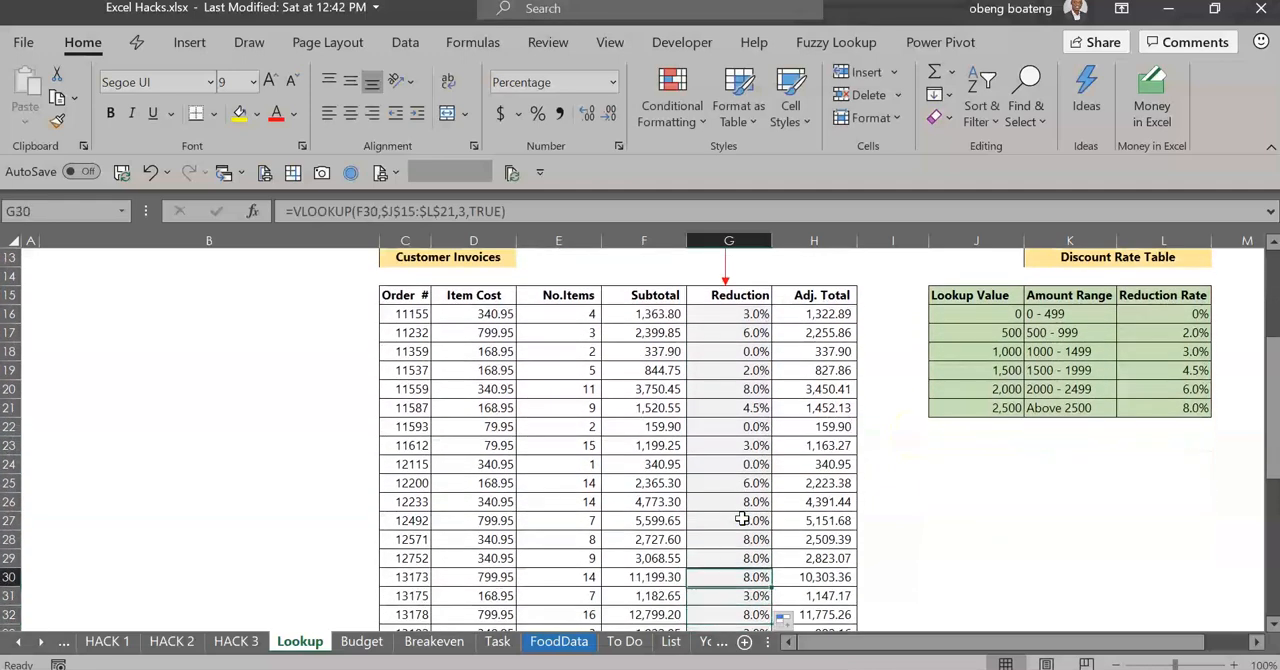
key(Left)
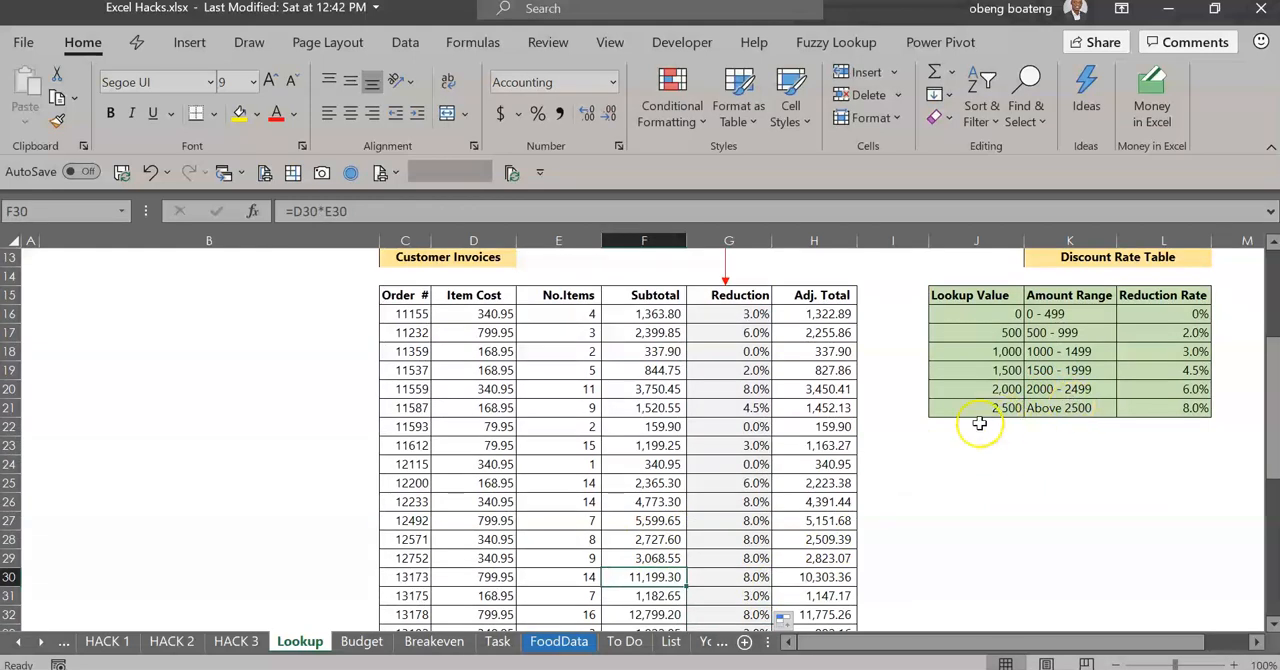
click(751, 577)
Review the Reduction column again and compare its rates with the amount ranges in the Discount Rate Table
click(745, 487)
key(Down)
key(Down)
key(Down)
key(Down)
key(Down)
key(Down)
key(Down)
key(Down)
key(Down)
key(Down)
key(Up)
key(Up)
key(Up)
key(Up)
key(Up)
key(Up)
key(Up)
key(Up)
key(Up)
key(Up)
key(Up)
key(Up)
key(Up)
key(Up)
key(Up)
key(Up)
key(Up)
key(Up)
key(Up)
key(Up)
key(Up)
key(Up)
key(Up)
key(Up)
key(Up)
key(Up)
key(Up)
key(Down)
key(Down)
key(Down)
key(Down)
key(Down)
key(Down)
key(Down)
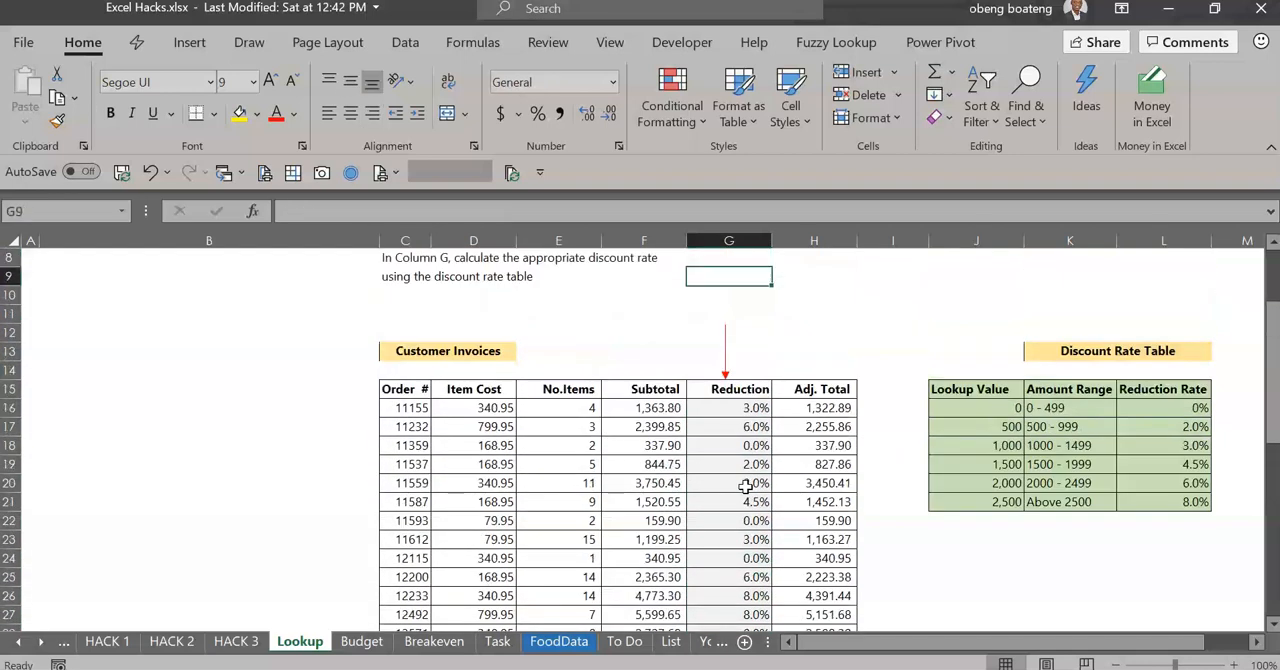
key(Down)
key(Down)
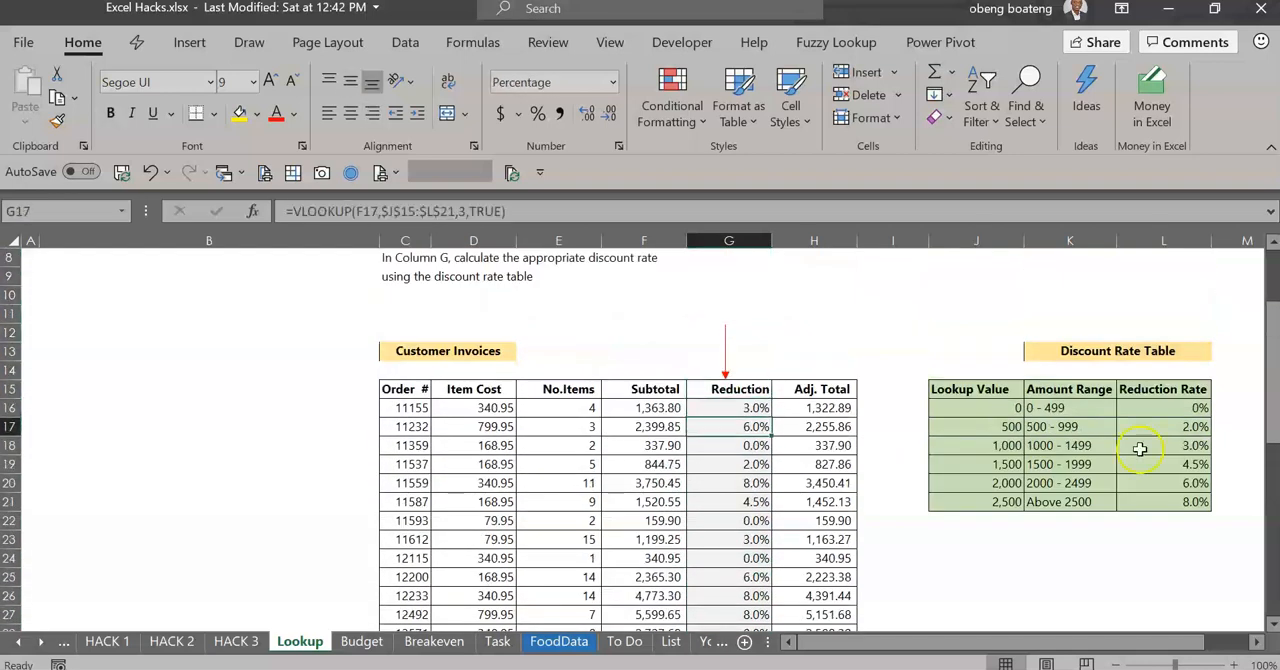
click(1082, 409)
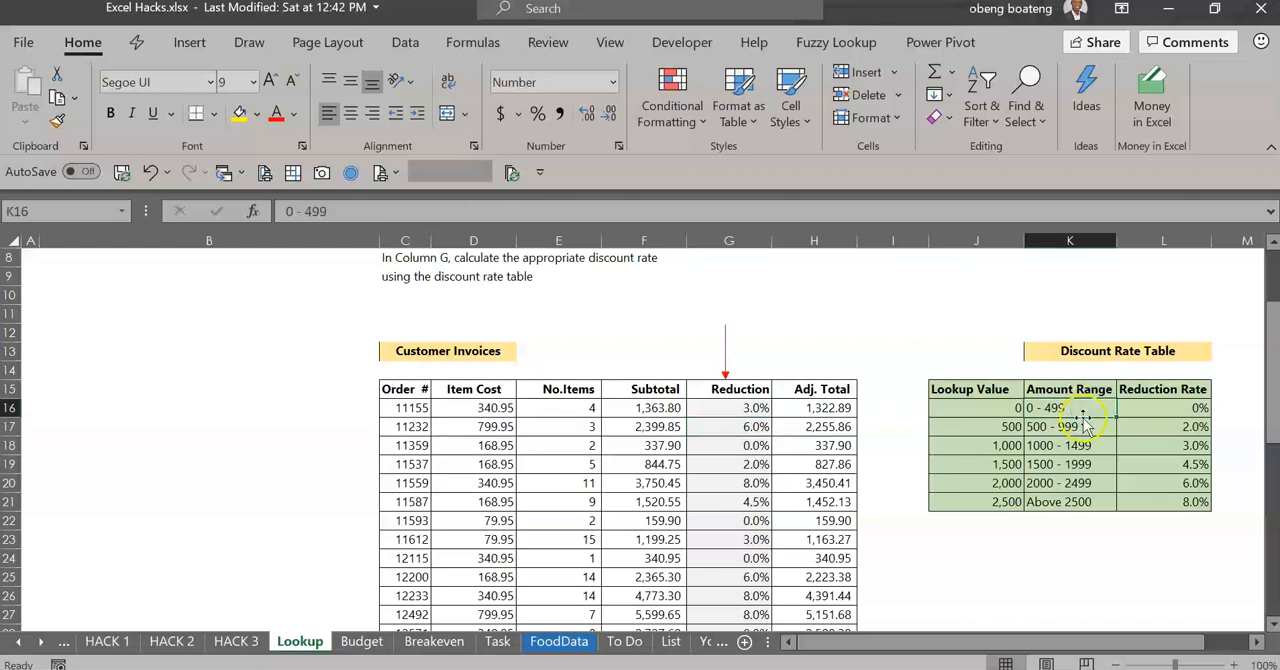
click(1084, 427)
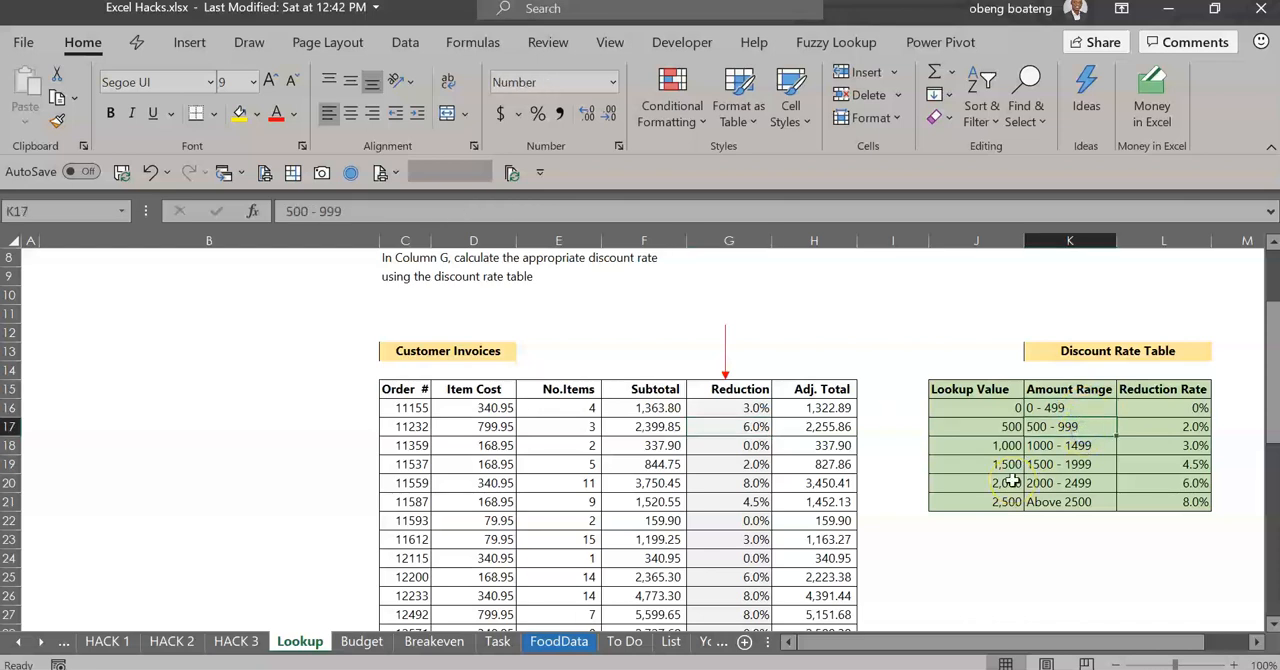